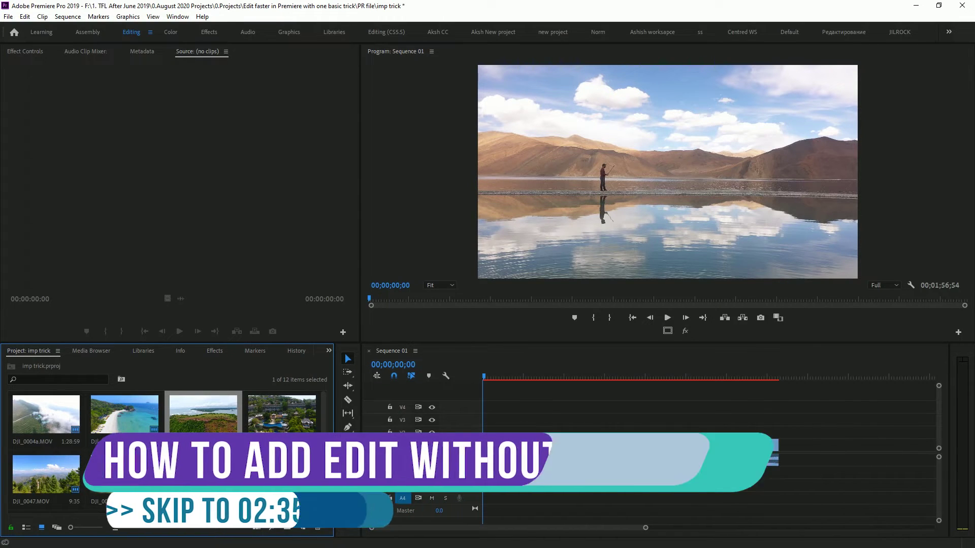
Mark DJI_0004a.MOV from 00:00:08:27 to 00:00:54:32 and drop that portion at the end of Sequence 01
double_click(51, 419)
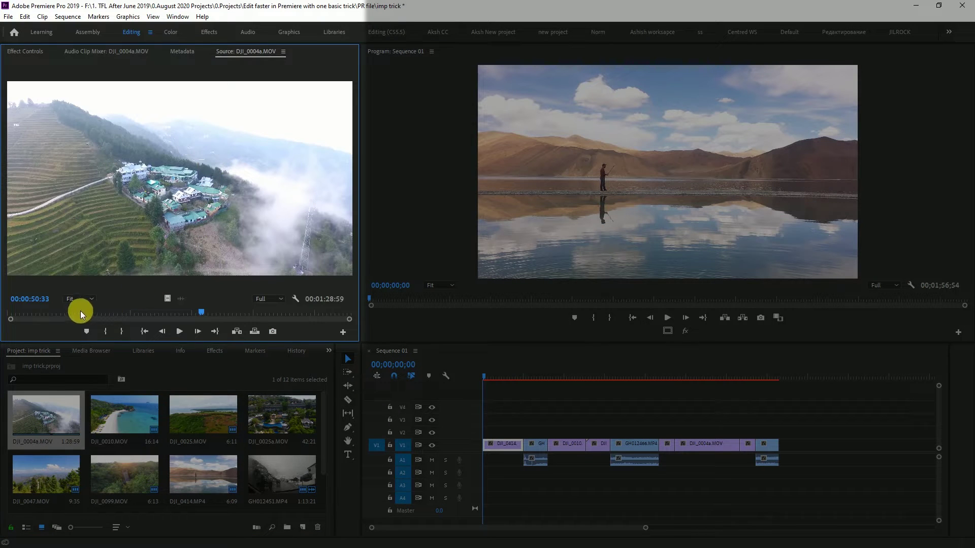
left_click(64, 315)
key("i")
left_click(42, 313)
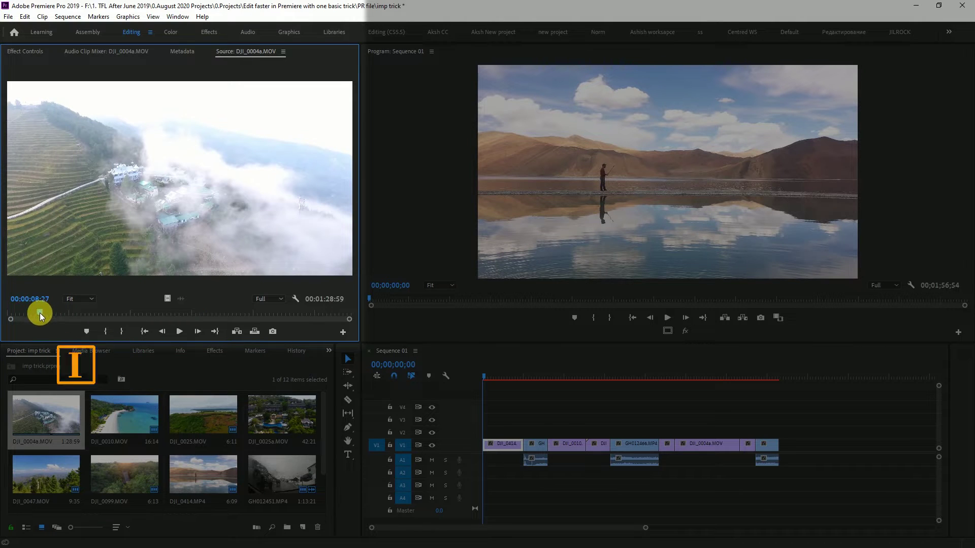
left_click_drag(39, 313, 218, 300)
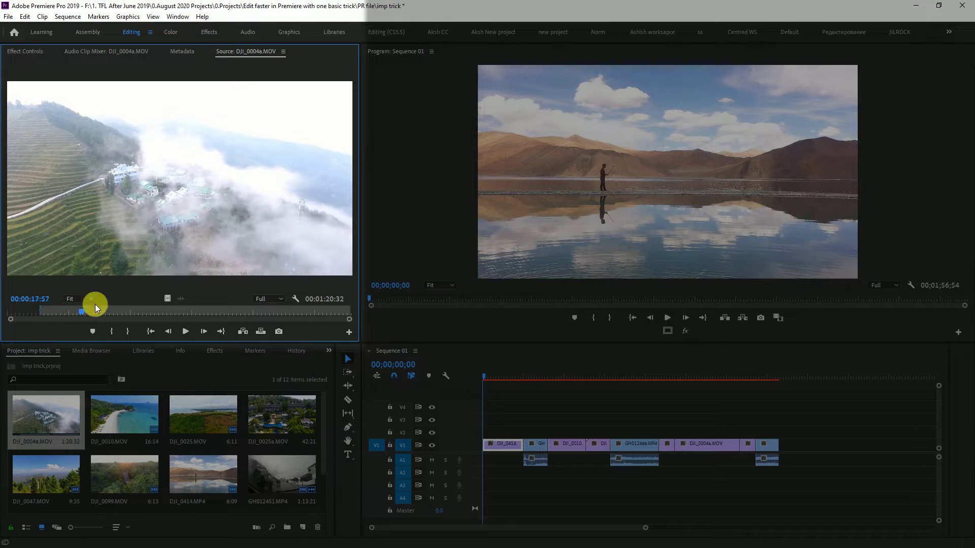
key("o")
mouse_move(160, 249)
left_mouse_down()
mouse_move(735, 406)
mouse_move(785, 446)
left_mouse_up()
left_click_drag(776, 376, 819, 376)
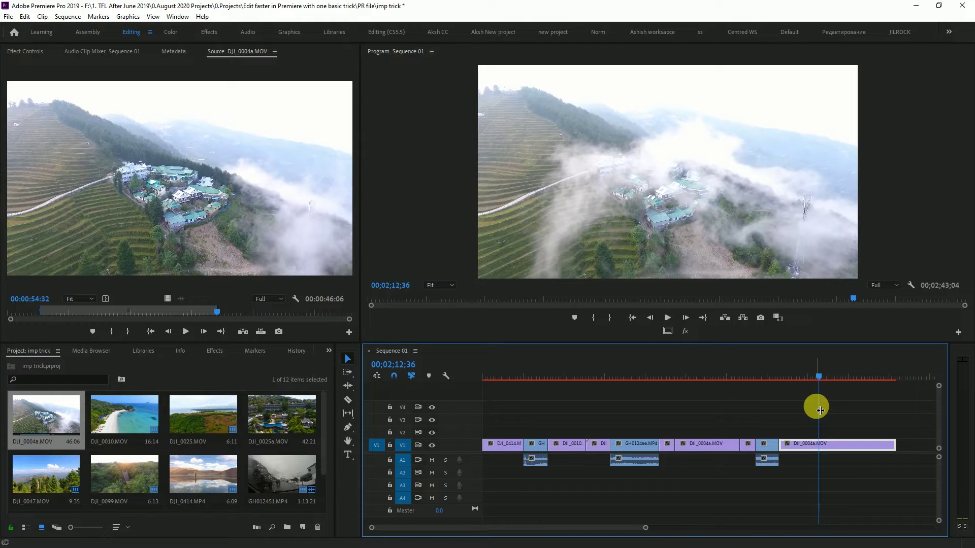
Drop all twelve project clips onto V1 after DJI_0004a and zoom out to see the whole sequence
left_click(40, 401)
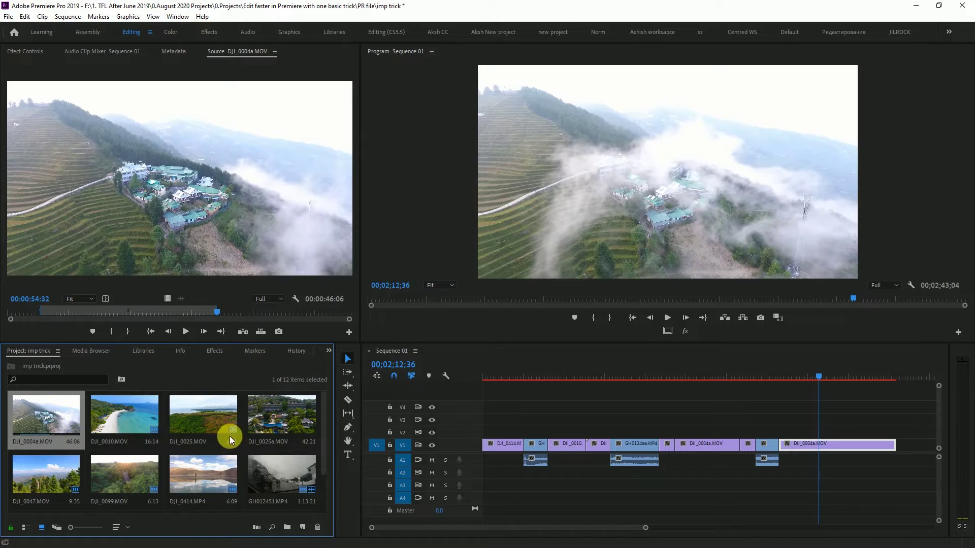
key("ctrl+a")
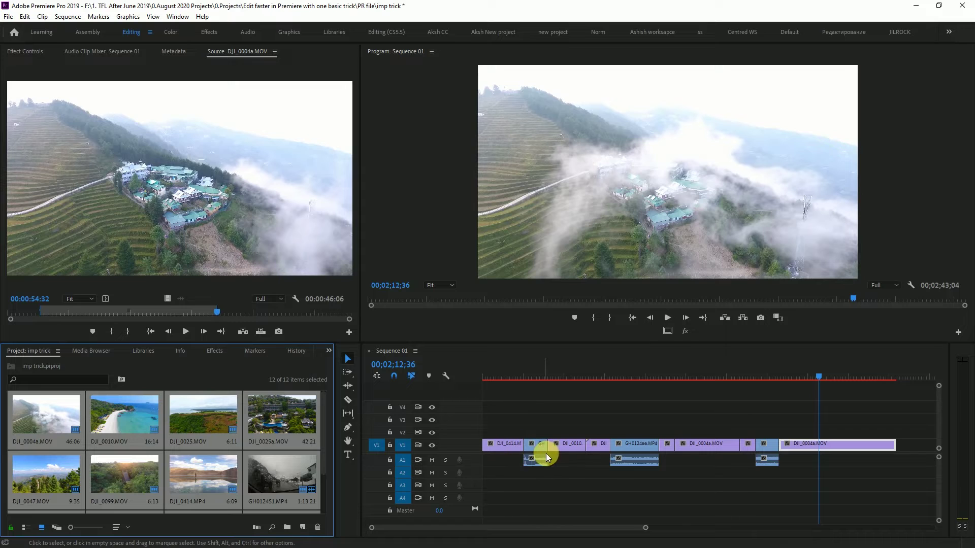
left_click_drag(93, 431, 785, 454)
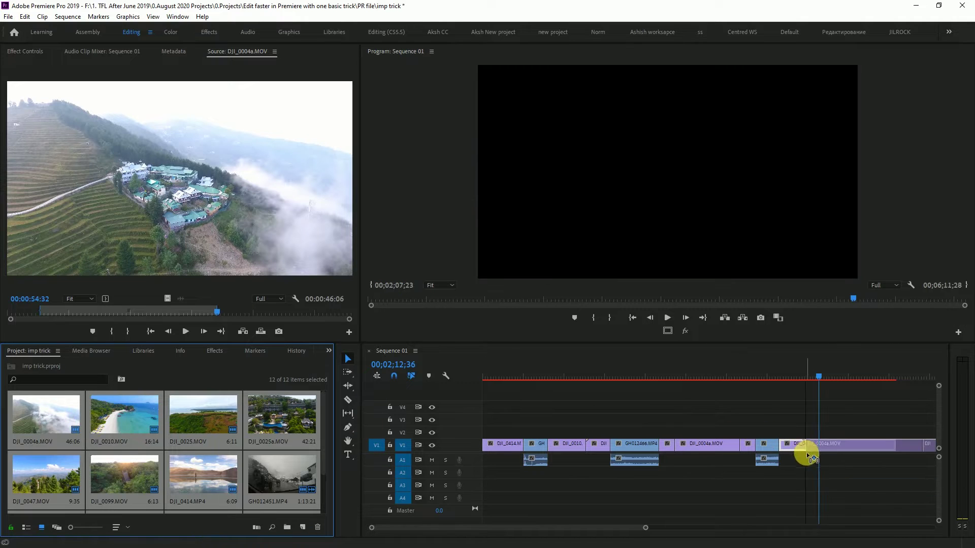
left_click_drag(785, 455, 772, 452)
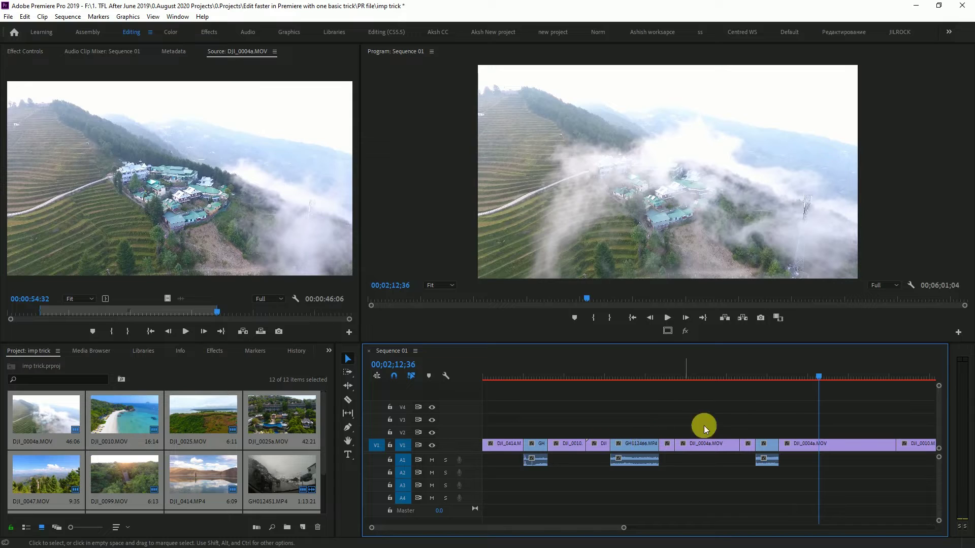
key("minus")
key("minus")
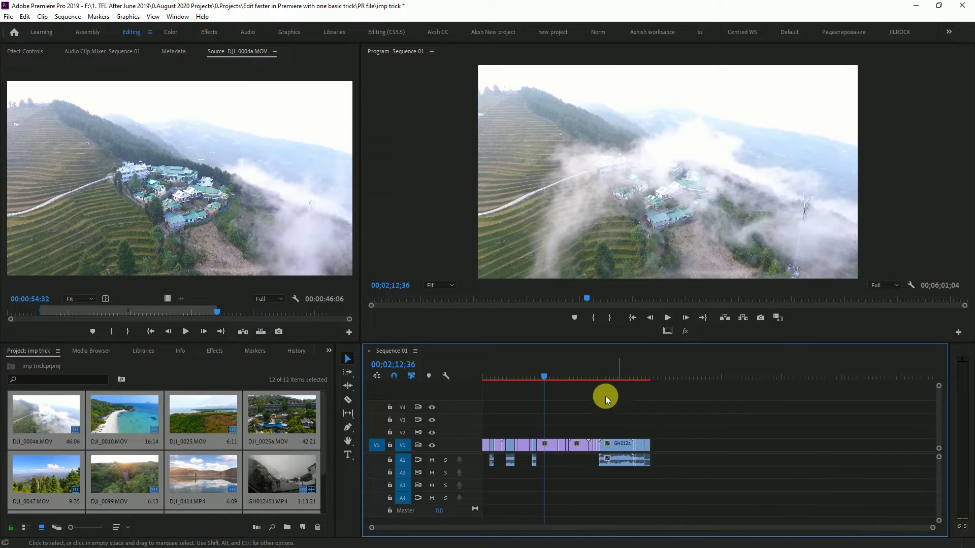
key("equal")
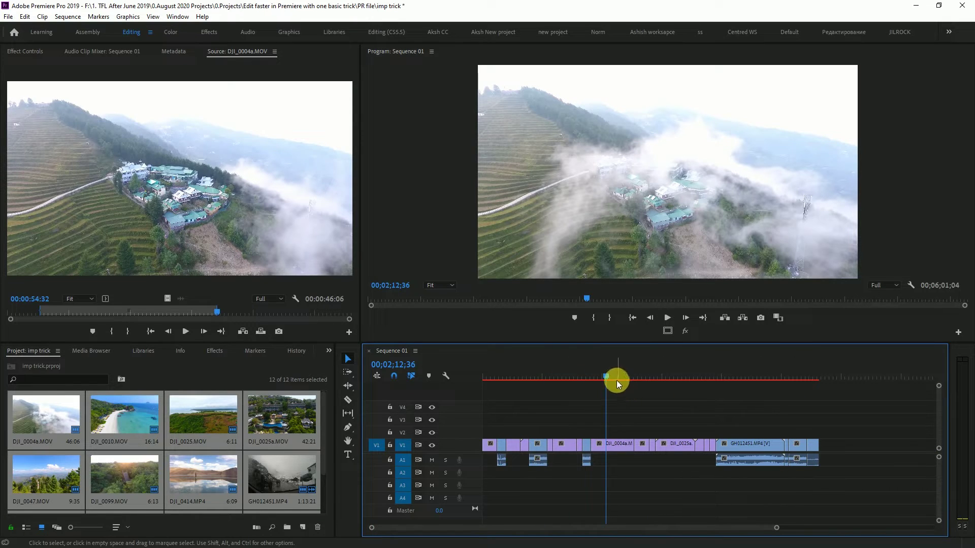
left_click_drag(608, 374, 619, 392)
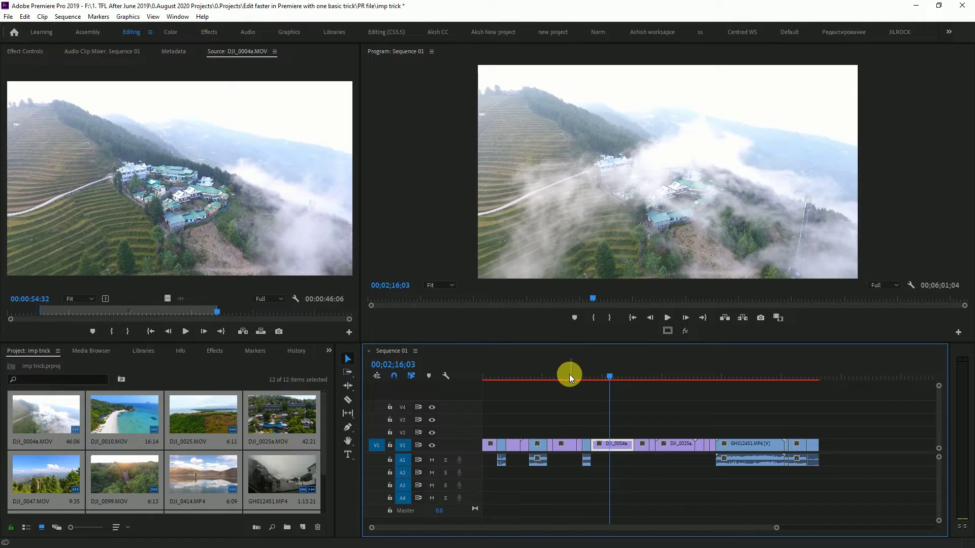
key("Home")
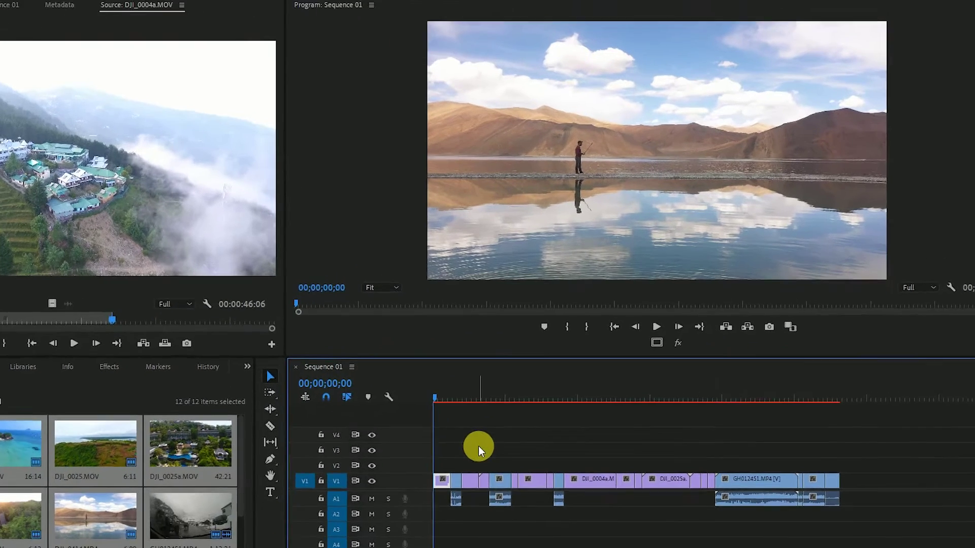
Split DJI_0414.MP4 at 00;00;02;32 with Ctrl+K
key("space")
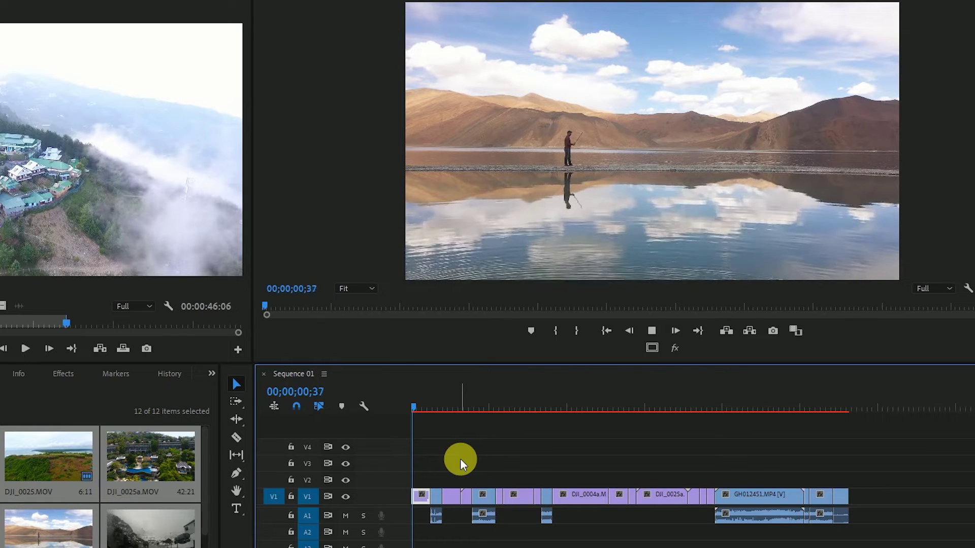
key("equal")
key("space")
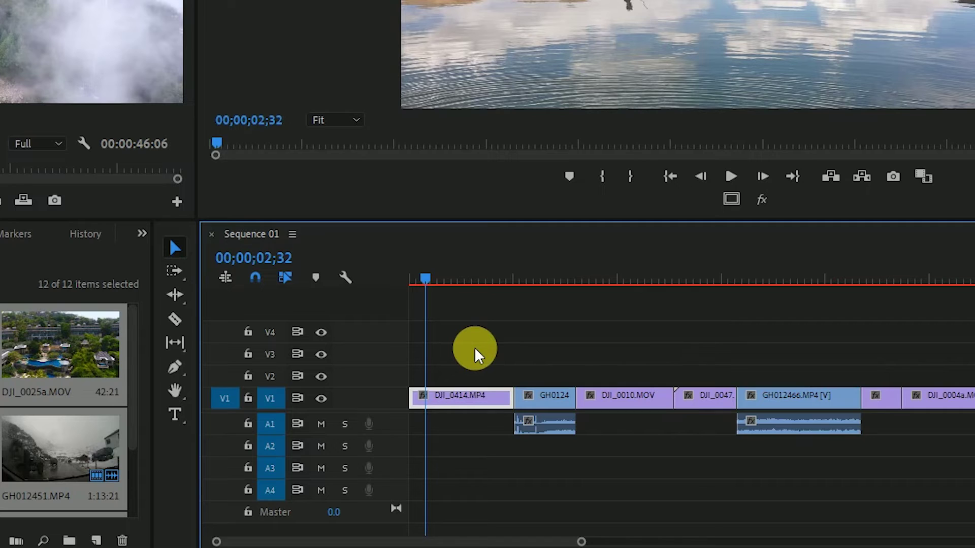
key("ctrl+k")
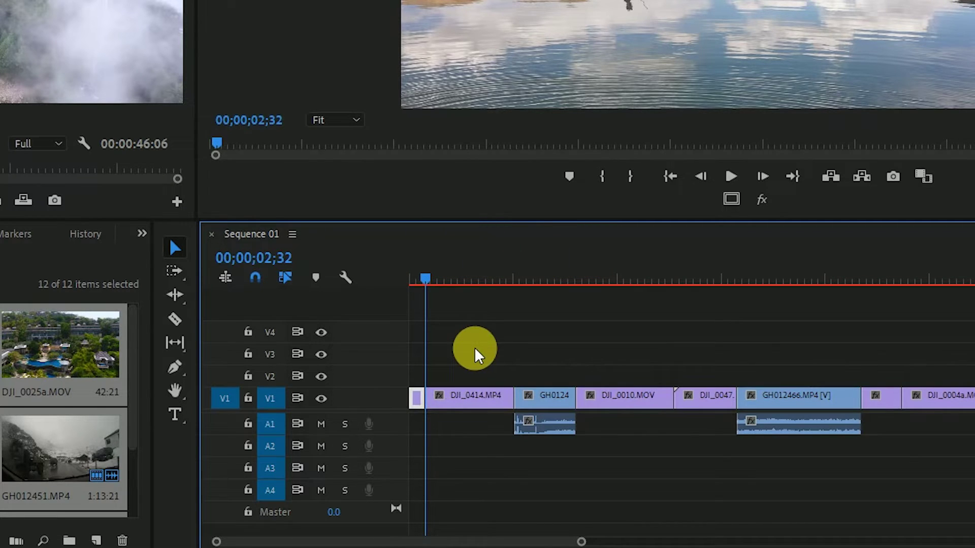
Step through the clips along V1, then delete the tiny first piece of DJI_0414.MP4
left_click(454, 452)
key("Up")
key("Down")
key("Up")
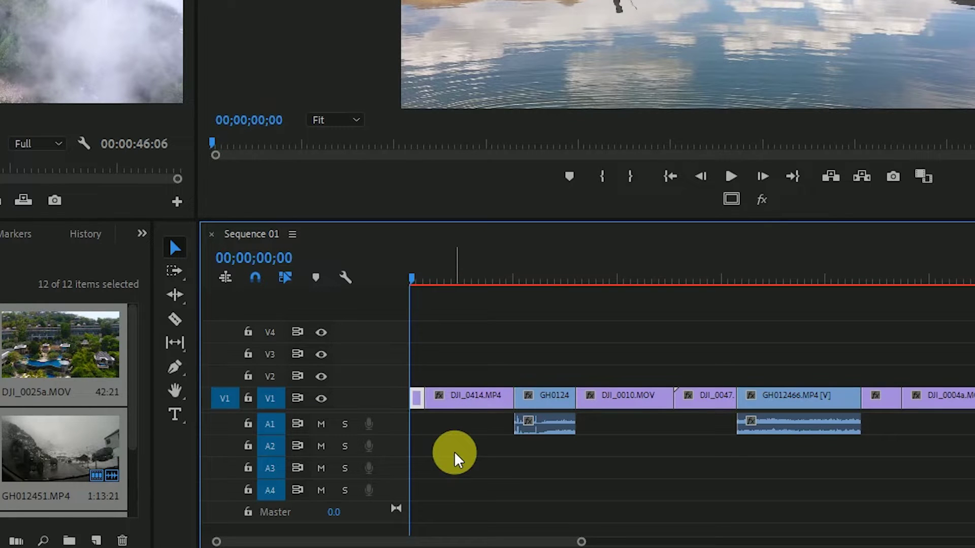
key("ctrl+Down")
key("ctrl+Down")
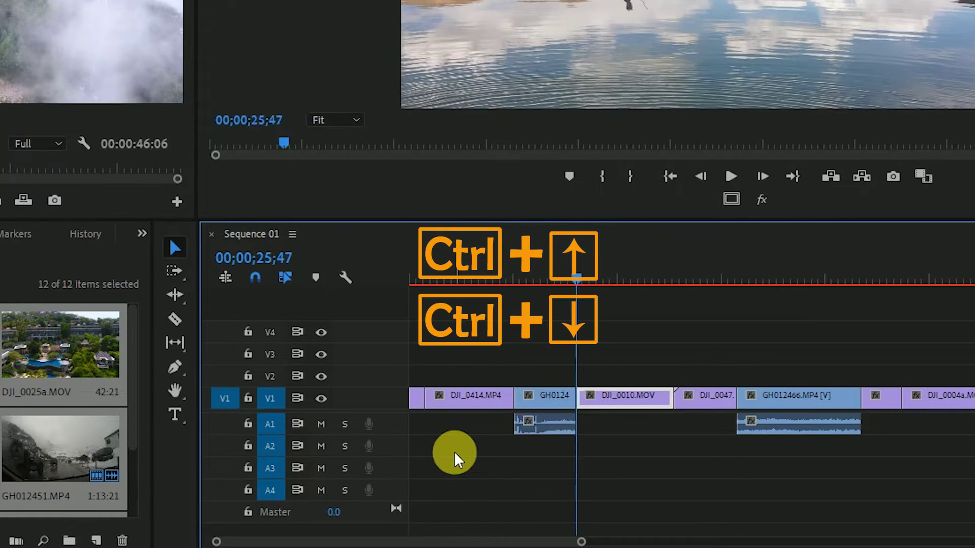
key("ctrl+Down")
key("ctrl+Up")
key("ctrl+Up")
key("ctrl+Up")
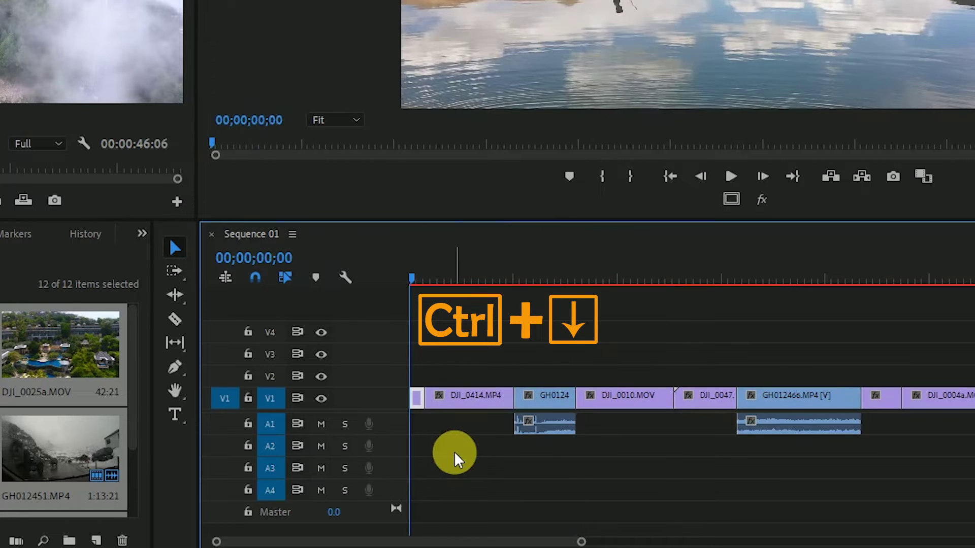
key("ctrl+Down")
key("ctrl+Down")
key("ctrl+Down")
key("ctrl+Down")
key("ctrl+Up")
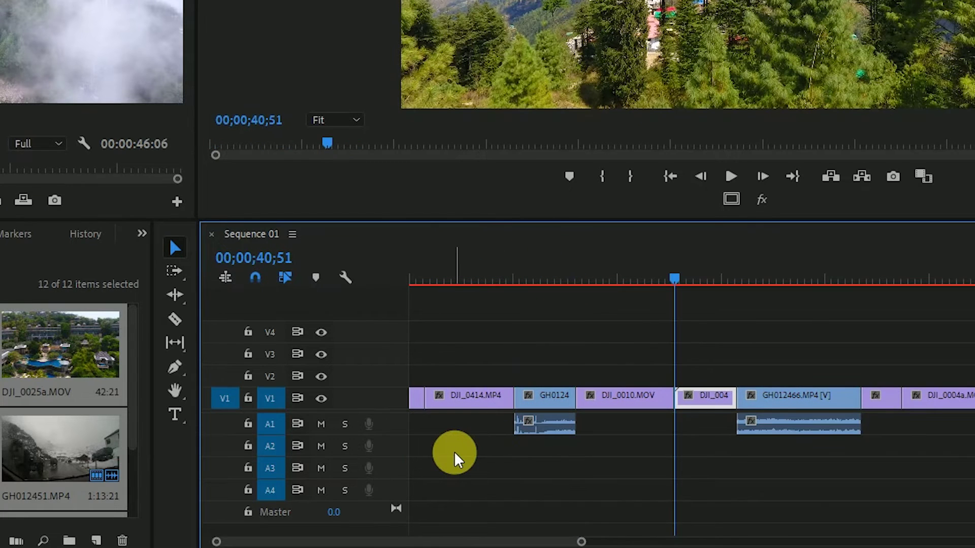
key("ctrl+Up")
key("ctrl+Up")
key("ctrl+Up")
key("ctrl+Up")
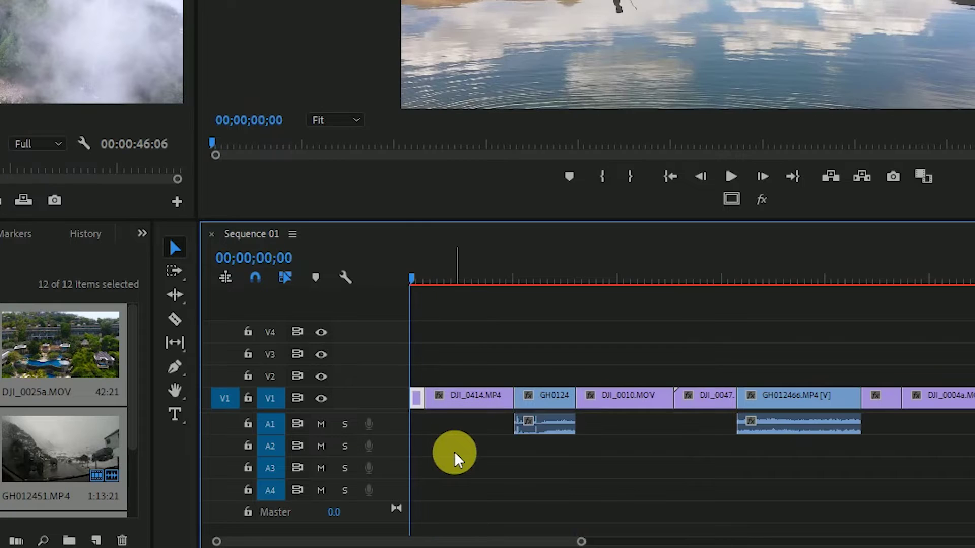
key("Delete")
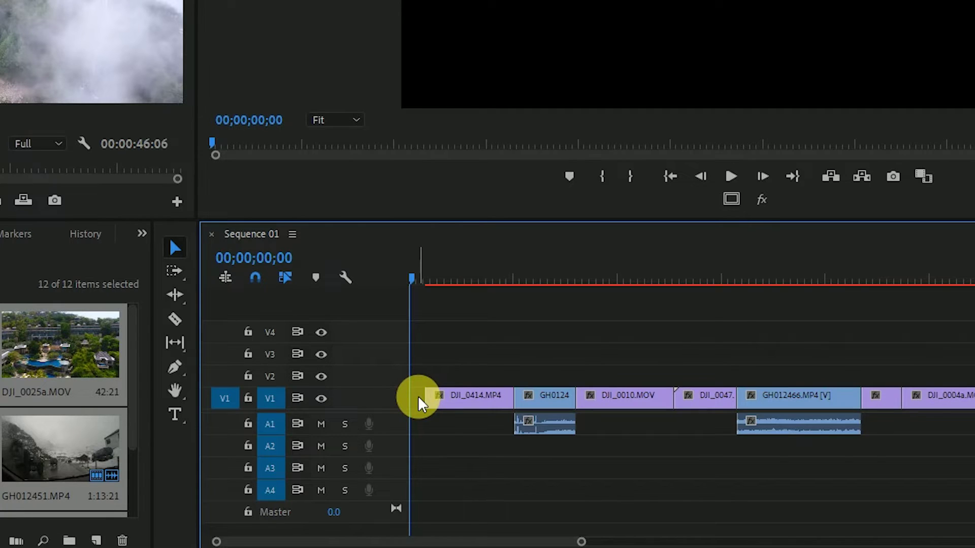
Ripple delete the empty gap at the start of V1 so DJI_0414.MP4 begins at 00;00;00;00
left_click(418, 395)
key("shift+Delete")
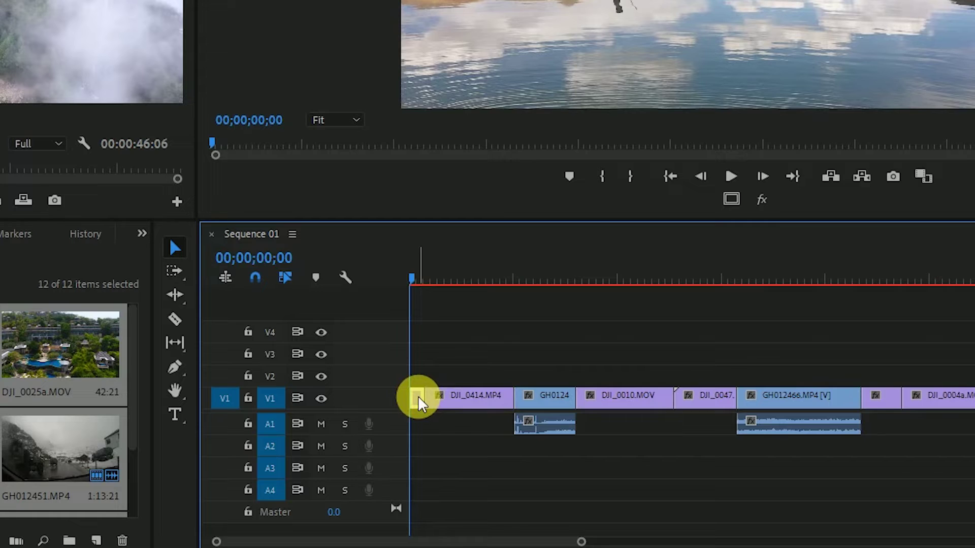
key("Delete")
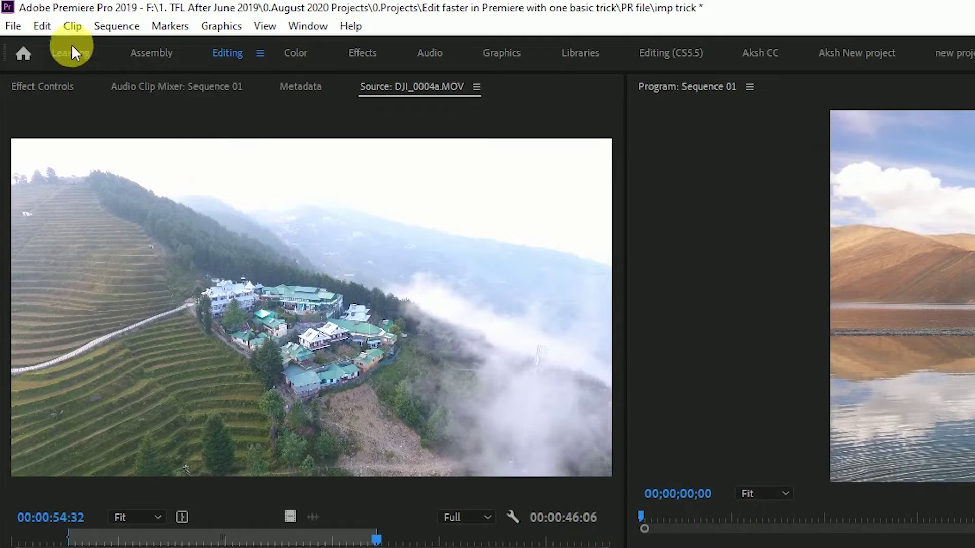
left_click(42, 26)
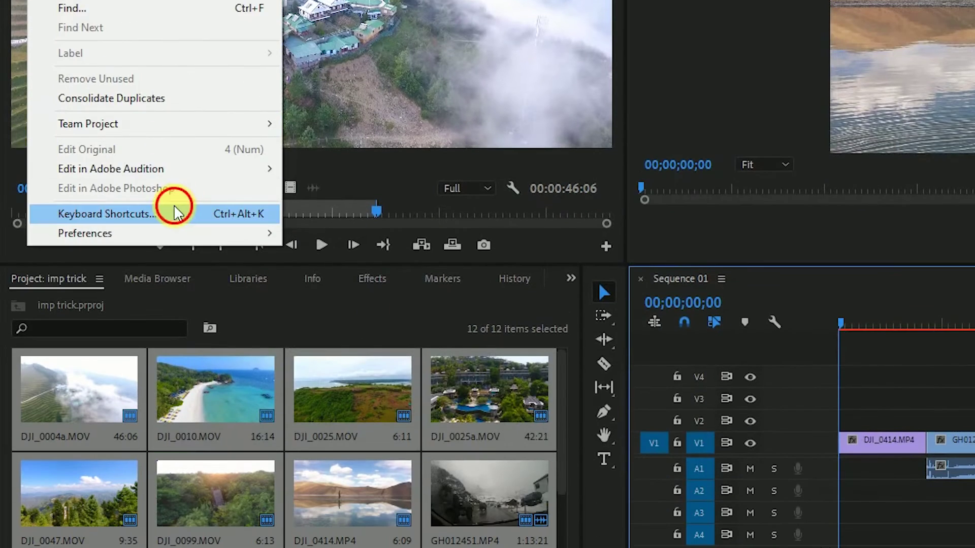
In Keyboard Shortcuts, find 'add edit' and add S as a shortcut for Add Edit
left_click(175, 211)
type("add edit")
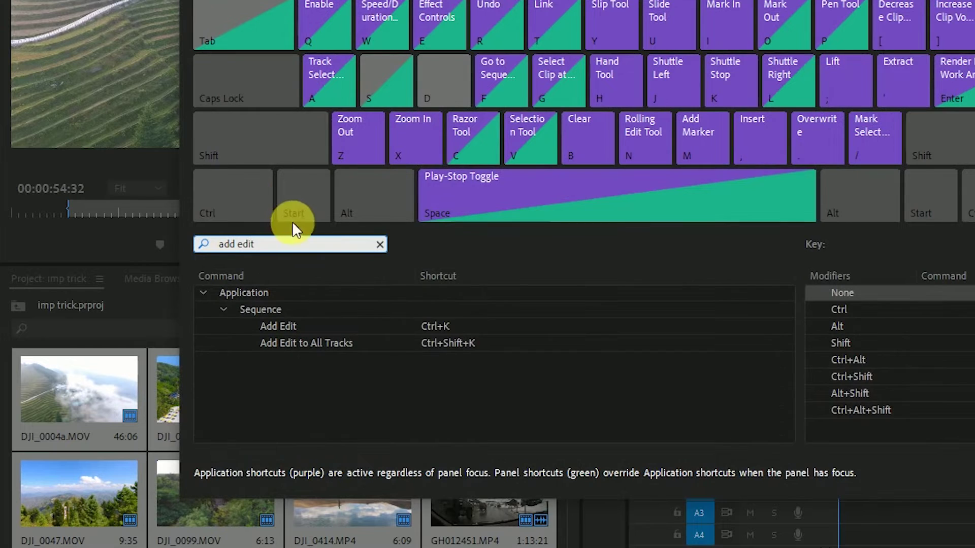
left_click(435, 327)
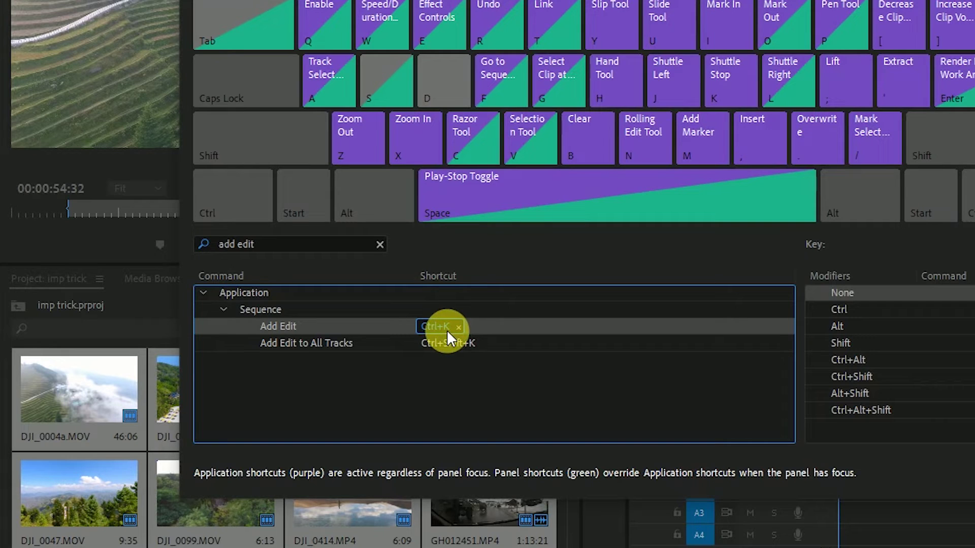
key("s")
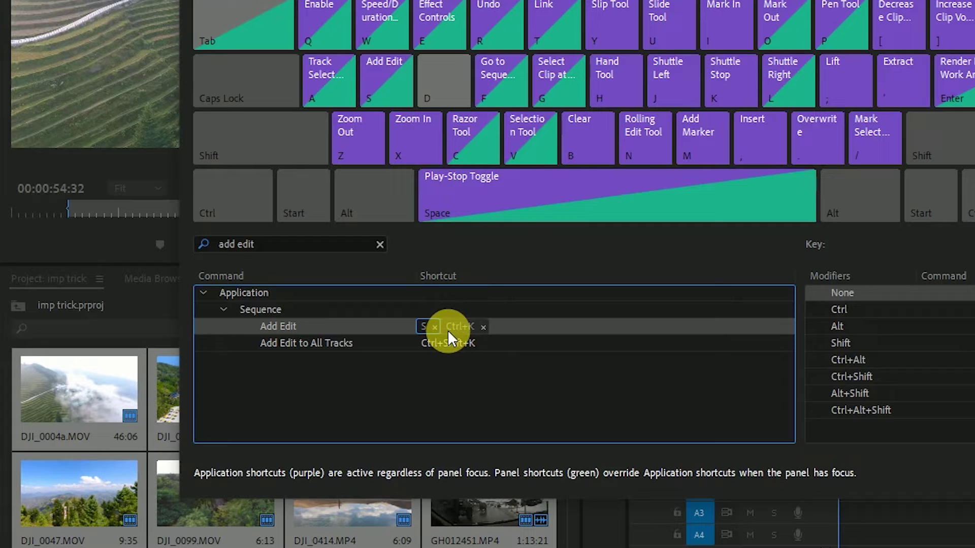
Search 'ripple', add D as a Ripple Delete shortcut, and confirm the dialog with OK
left_click(261, 245)
key("BackSpace")
type("ripple")
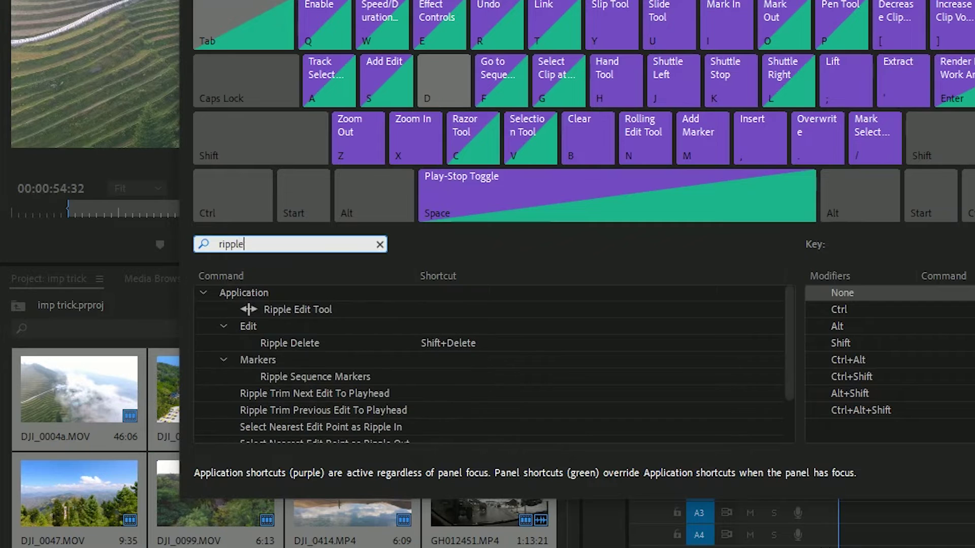
left_click(456, 343)
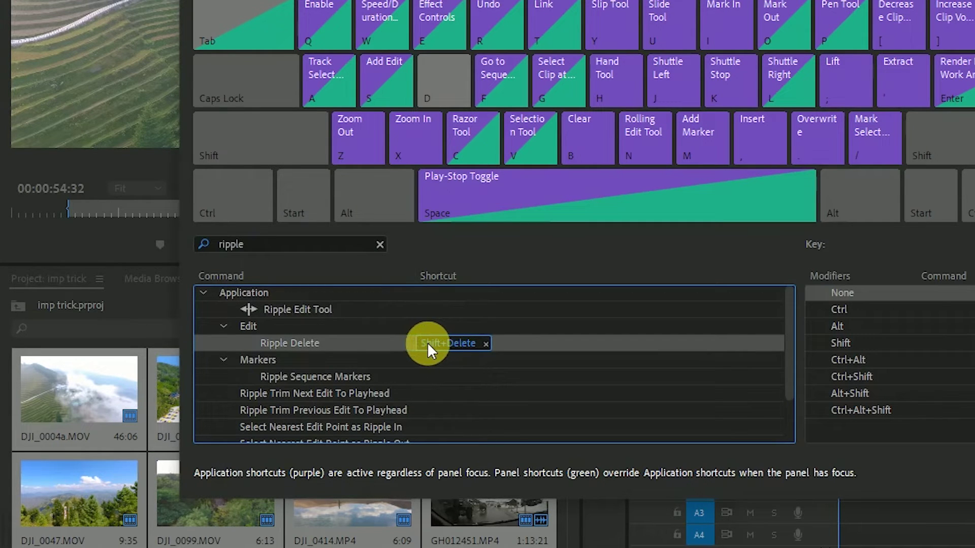
key("d")
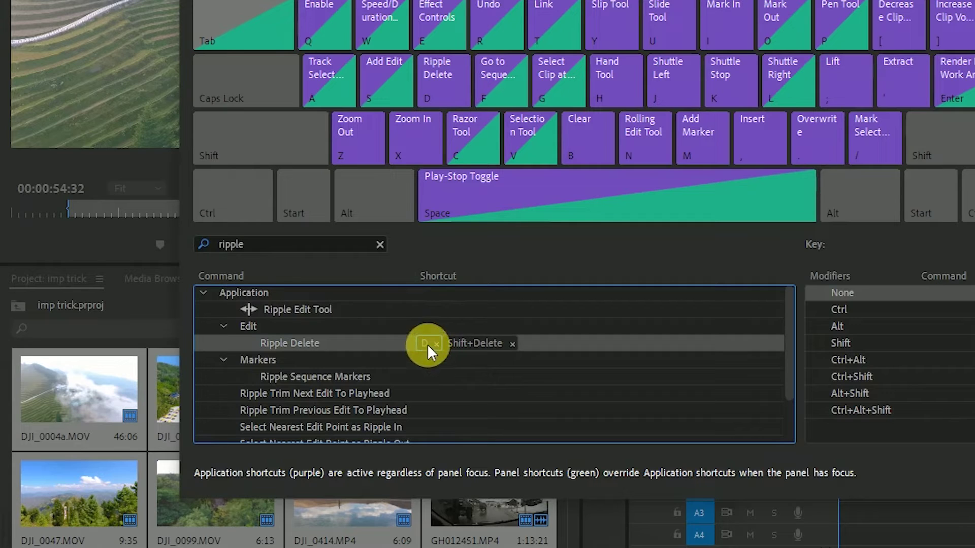
left_click(472, 344)
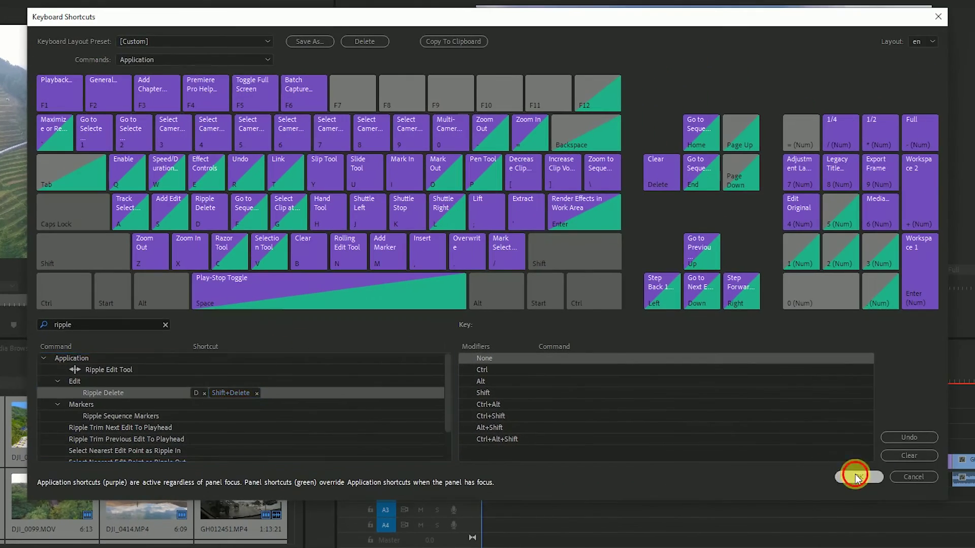
left_click(855, 477)
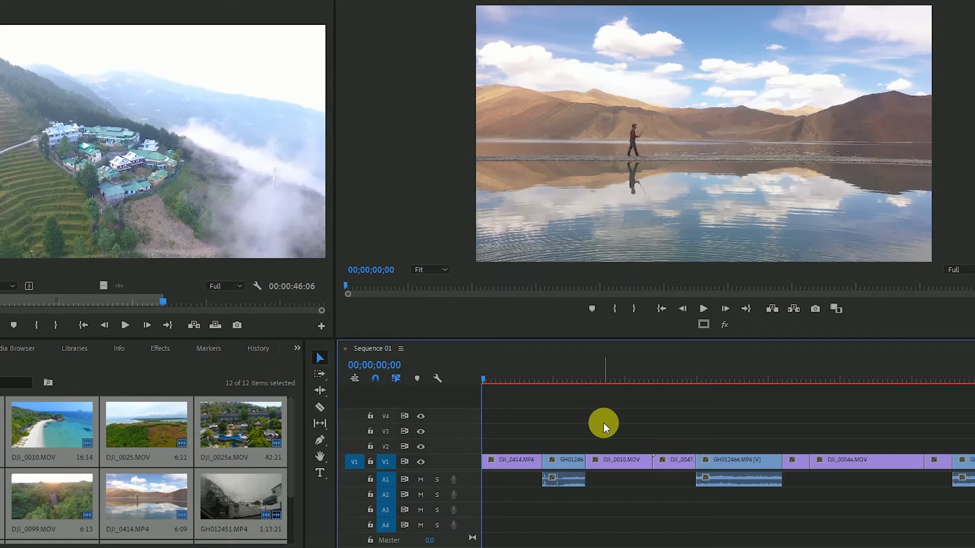
Split DJI_0414 at 03;17 and ripple delete the rest, keeping its first three seconds
key("space")
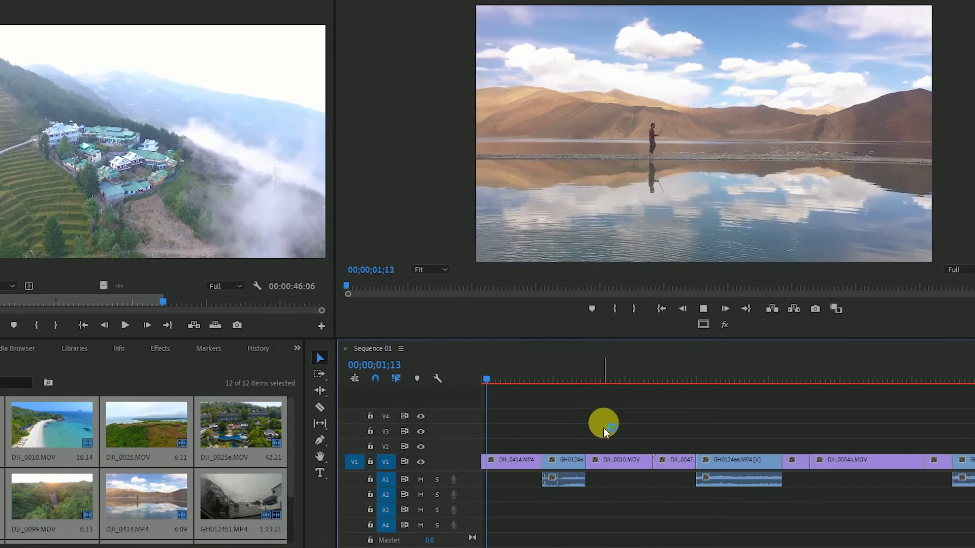
key("d")
key("ctrl+k")
key("space")
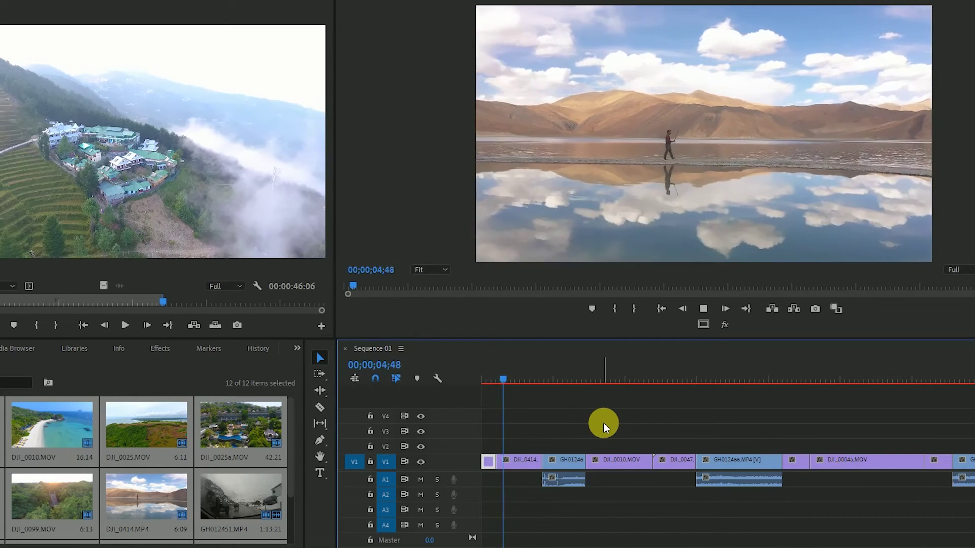
key("d")
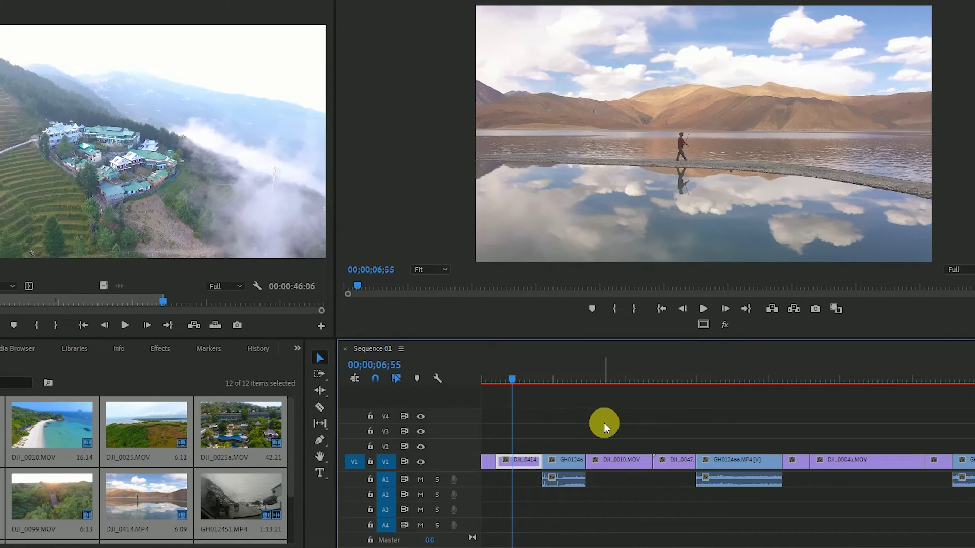
key("Up")
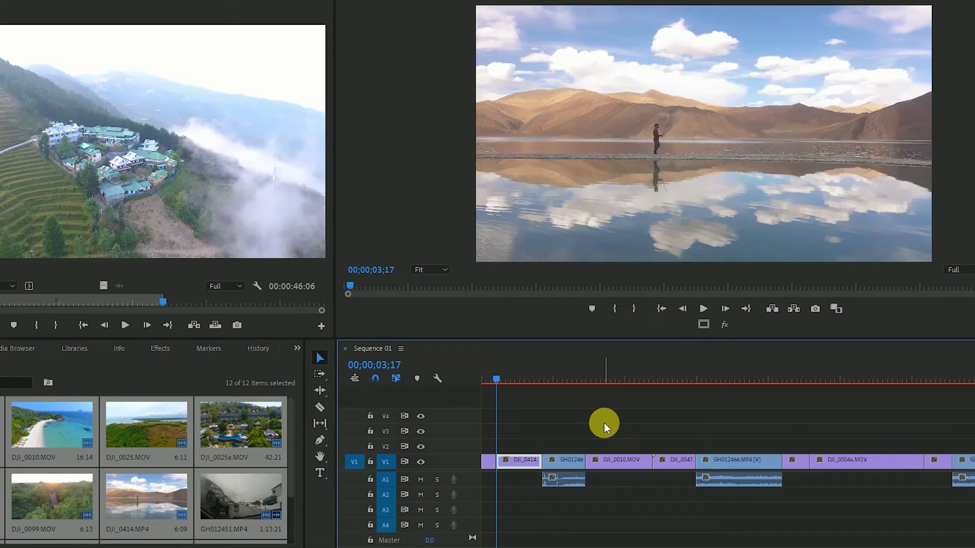
key("shift+Delete")
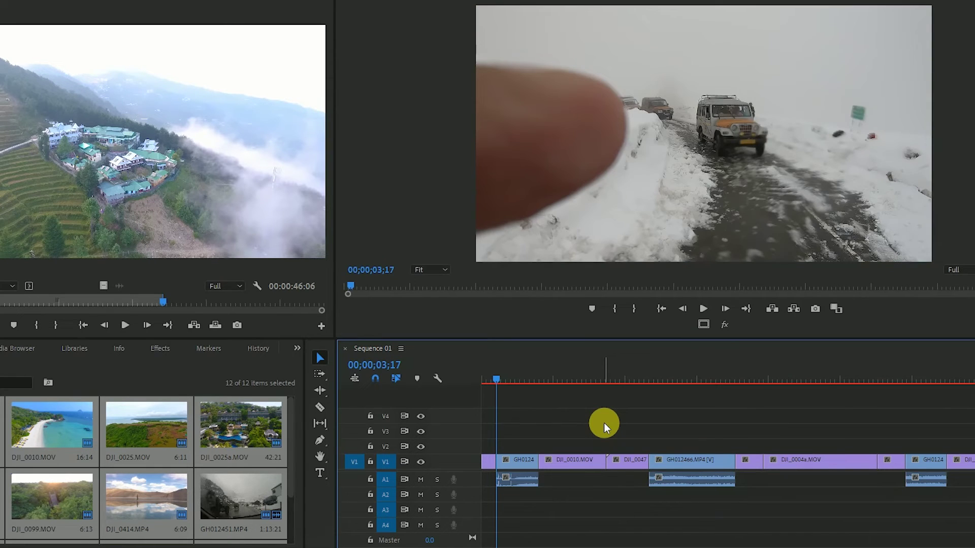
Cut the snowy-road clip at 05;42 and 07;20, keeping only the excerpt between them
key("space")
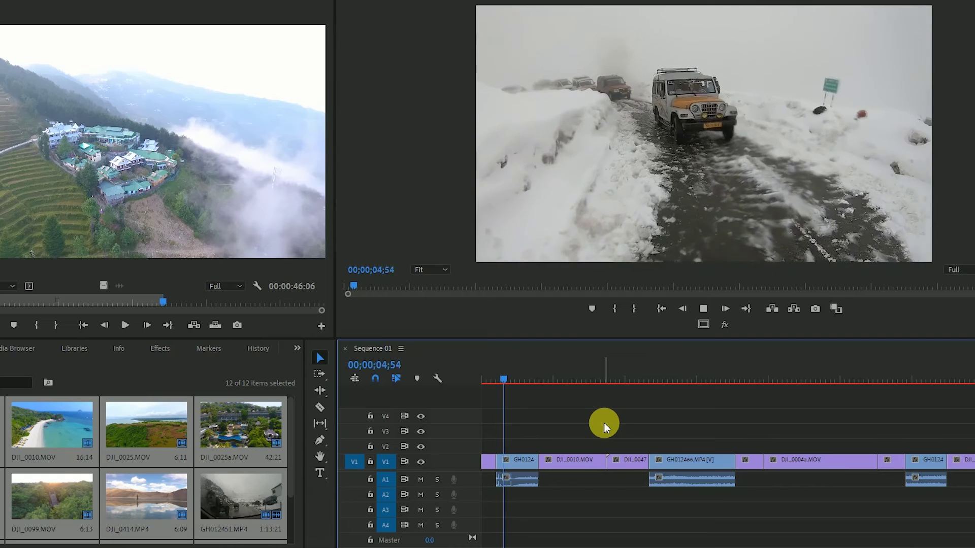
key("space")
key("d")
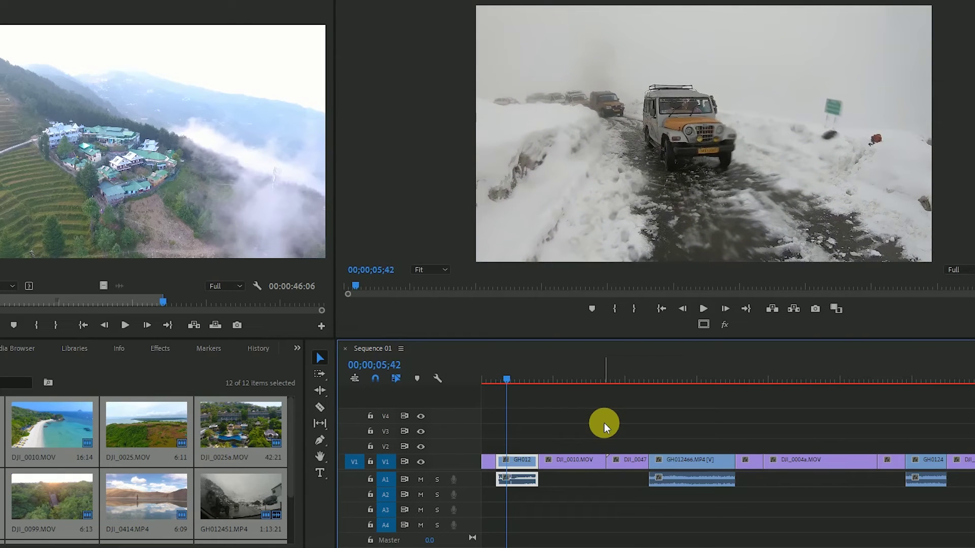
key("ctrl+k")
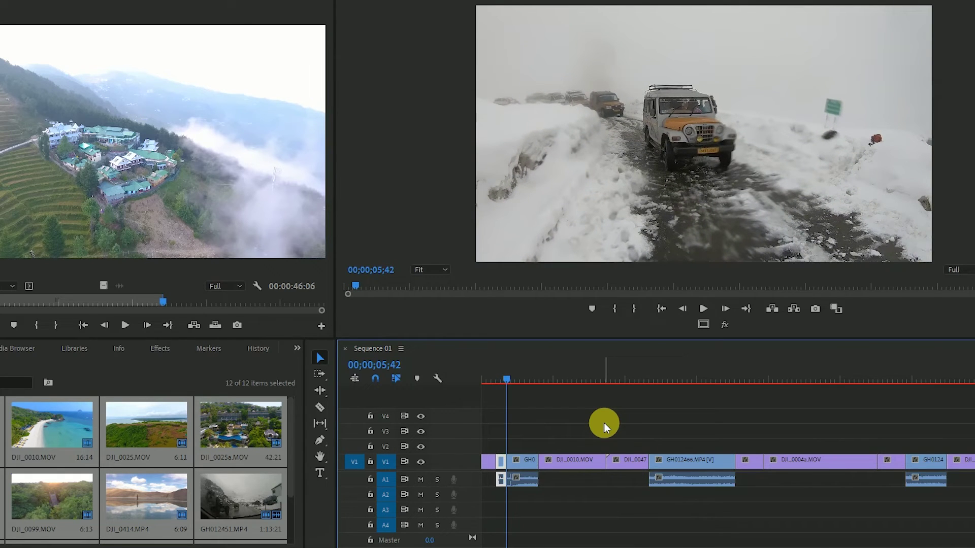
key("q")
key("space")
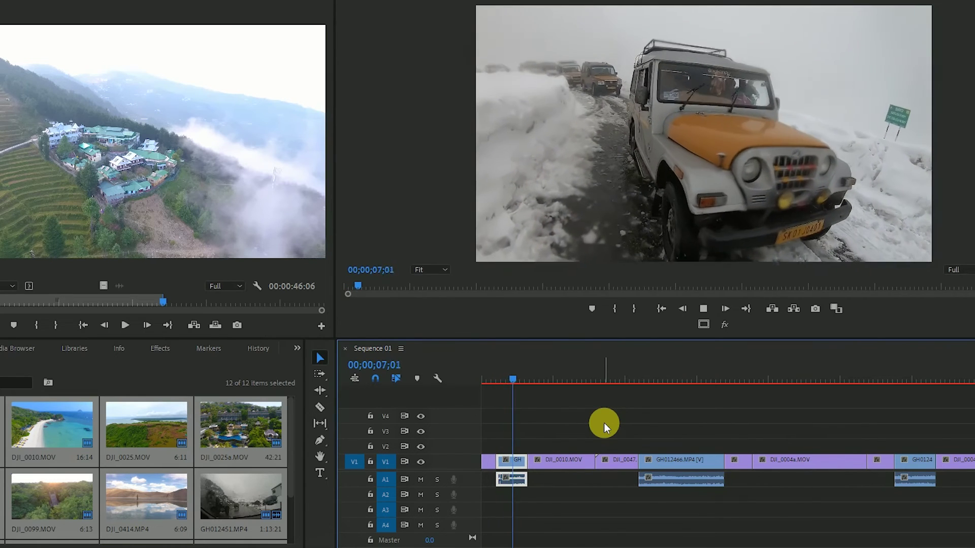
key("space")
key("ctrl+k")
key("w")
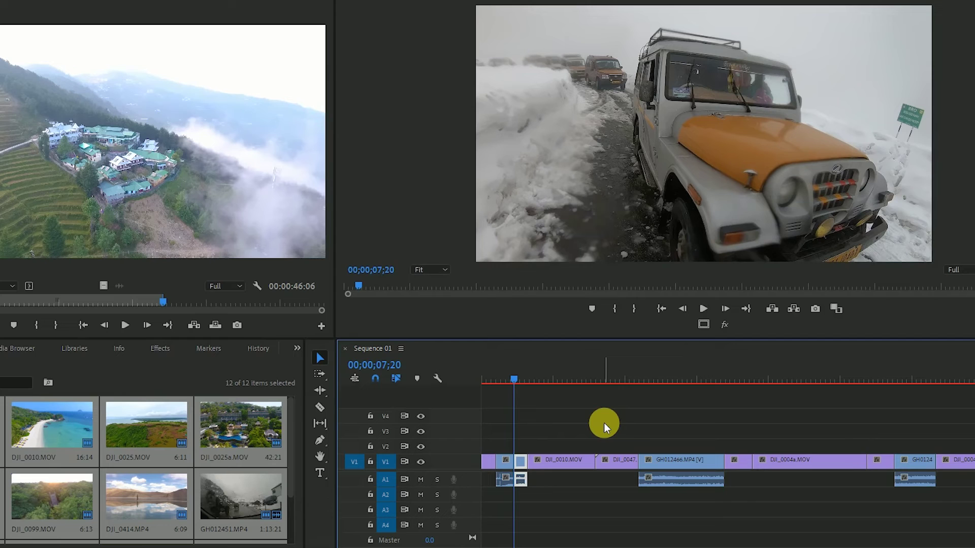
key("space")
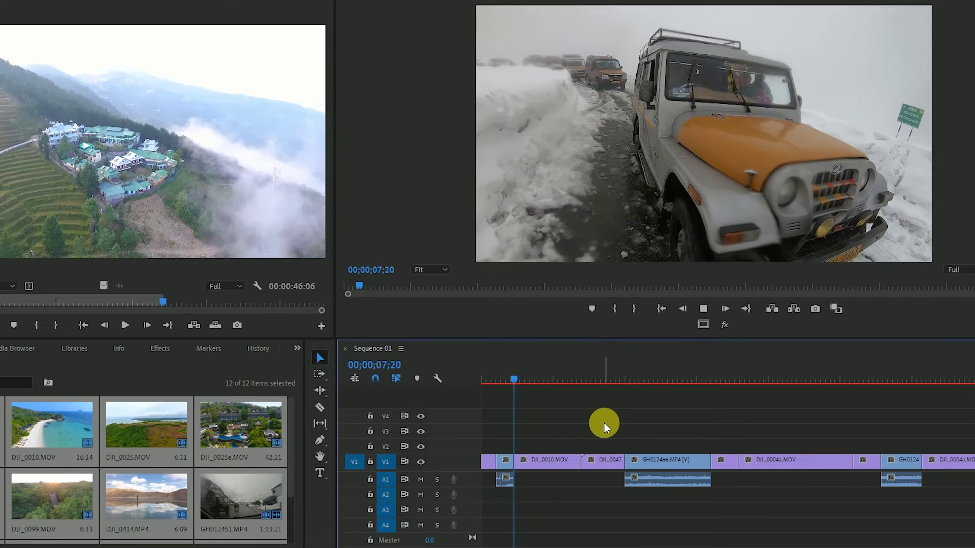
key("space")
key("d")
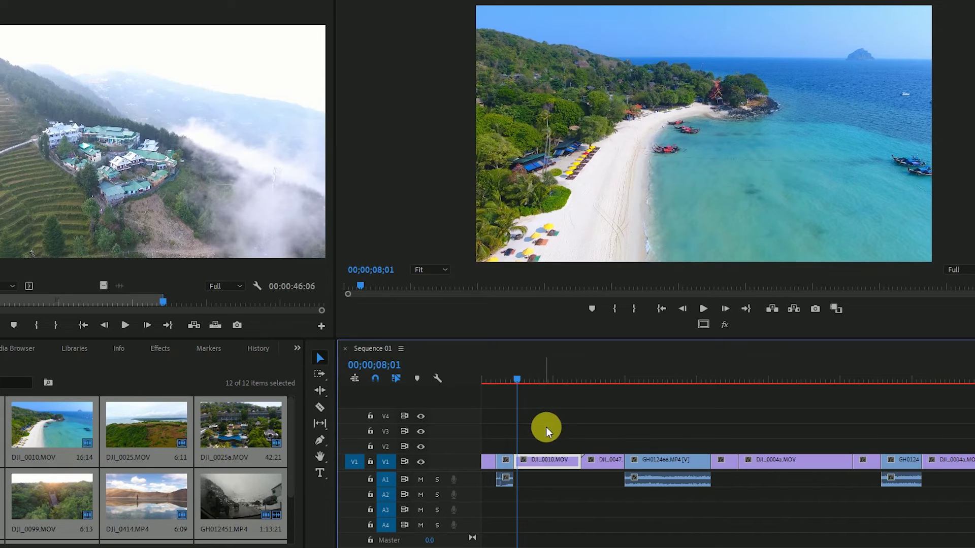
Split DJI_0010.MOV about a second in and ripple delete its opening piece
key("space")
key("space")
key("ctrl+k")
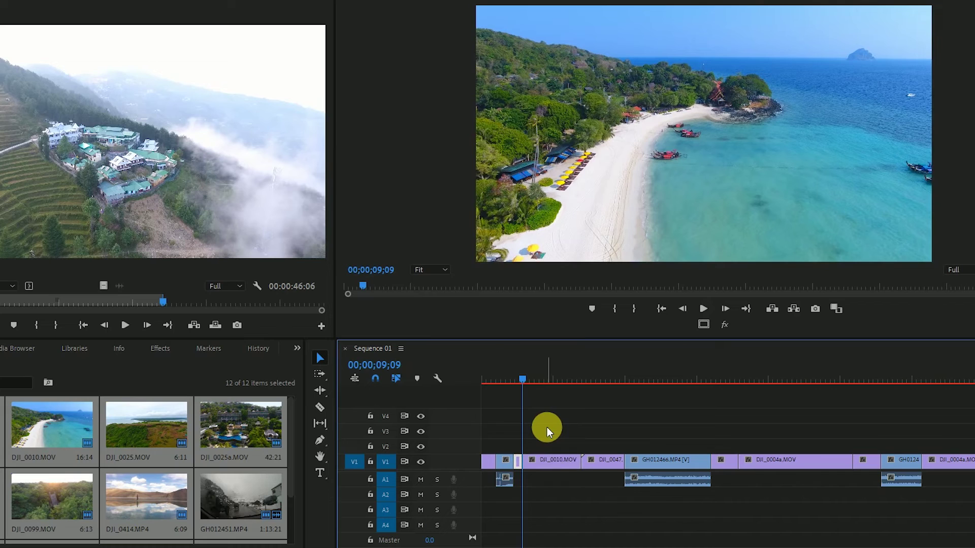
key("q")
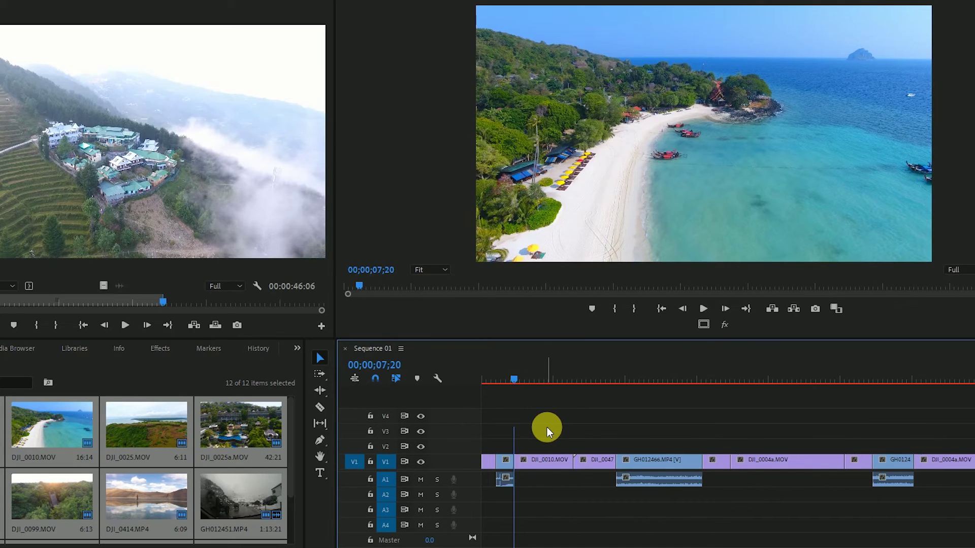